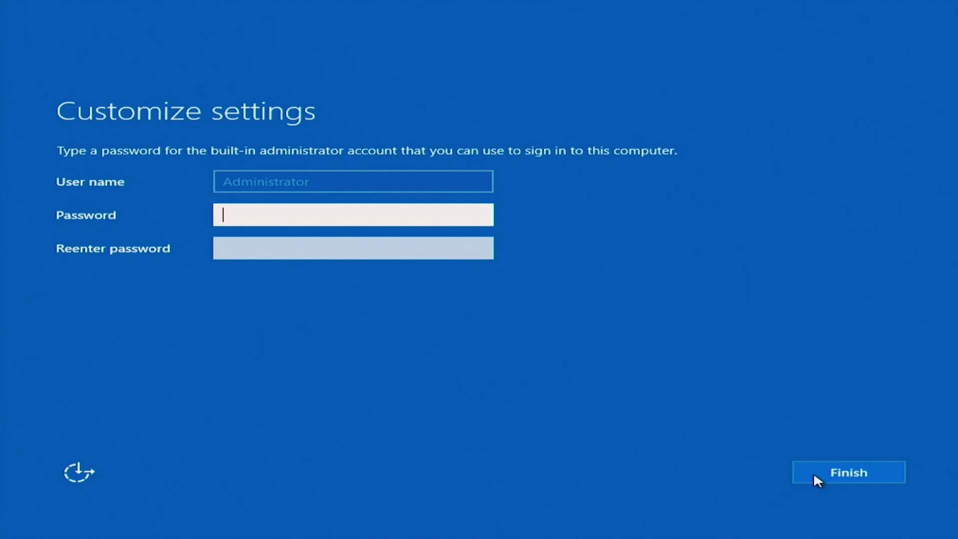
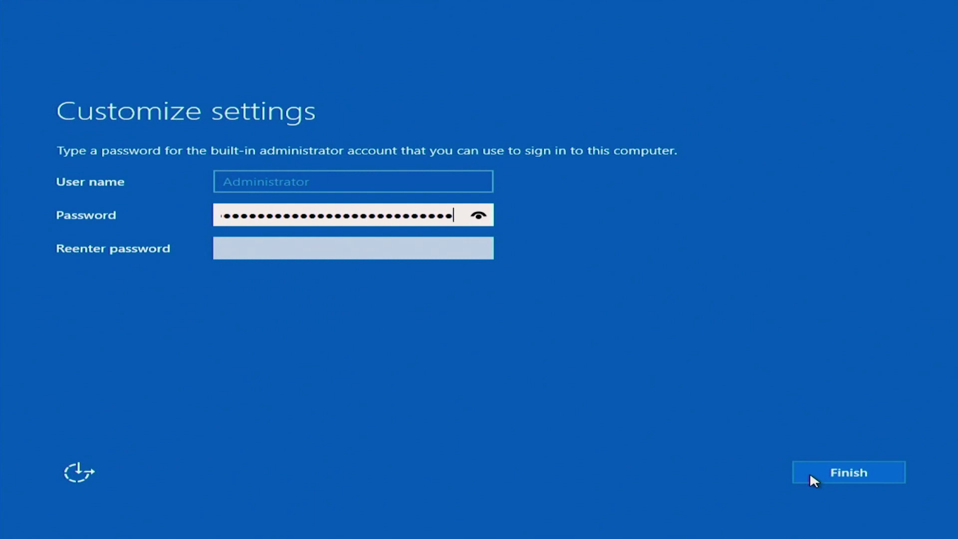
Set and confirm the built-in Administrator password to finish Windows Server 2022 setup.
key(Tab)
click(810, 471)
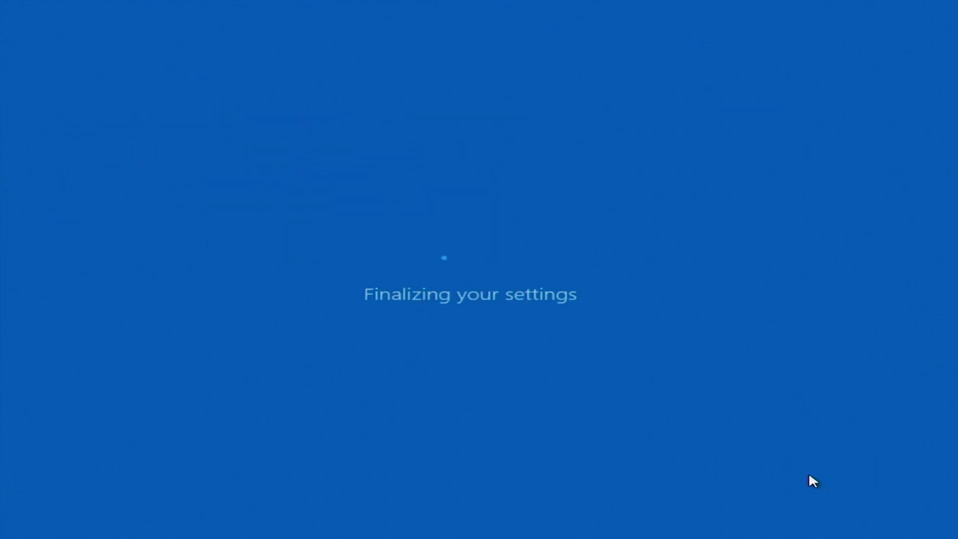
Sign in to the desktop as Administrator with the new password.
key(ctrl+alt+Delete)
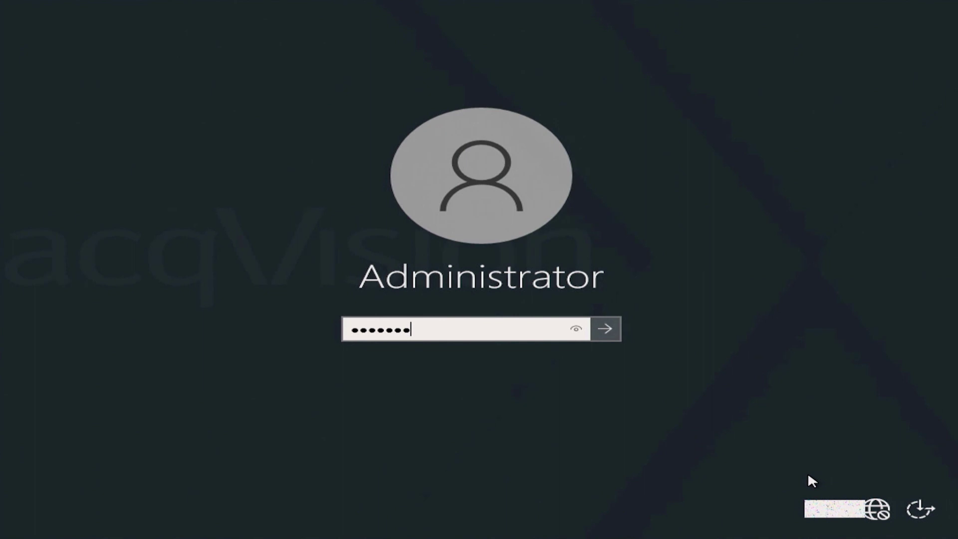
key(Return)
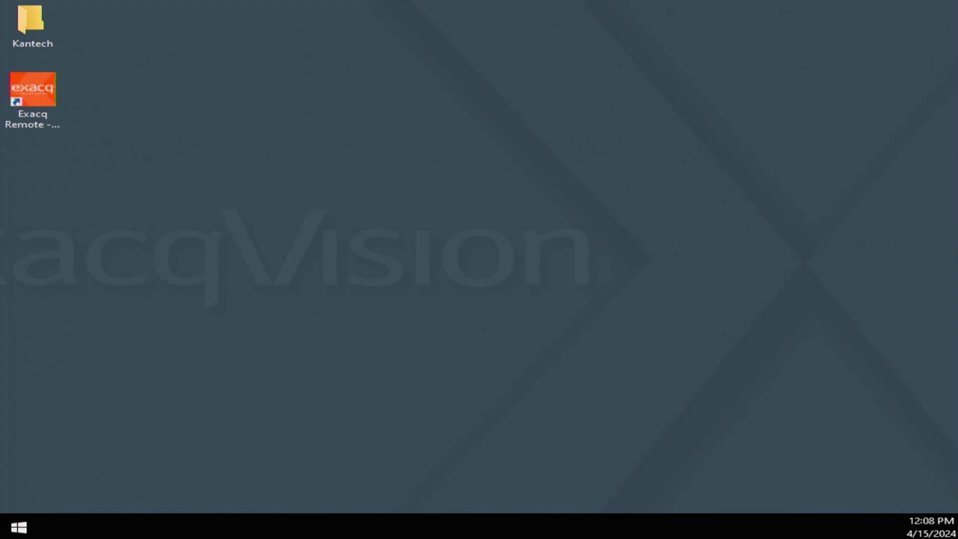
Enter the admin account name and a confirmed password, accept the license agreement, and apply.
text(MyEDVRA)
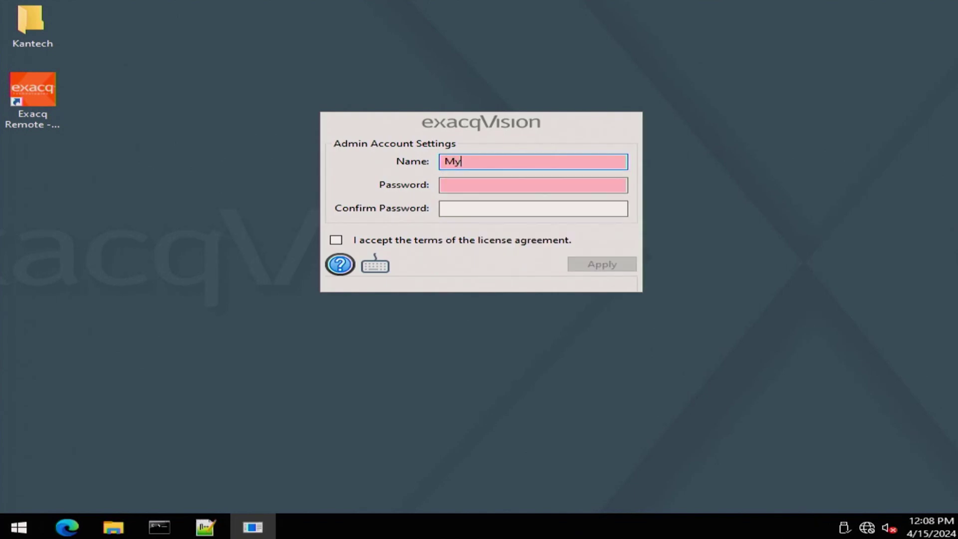
text(dmin)
key(Tab)
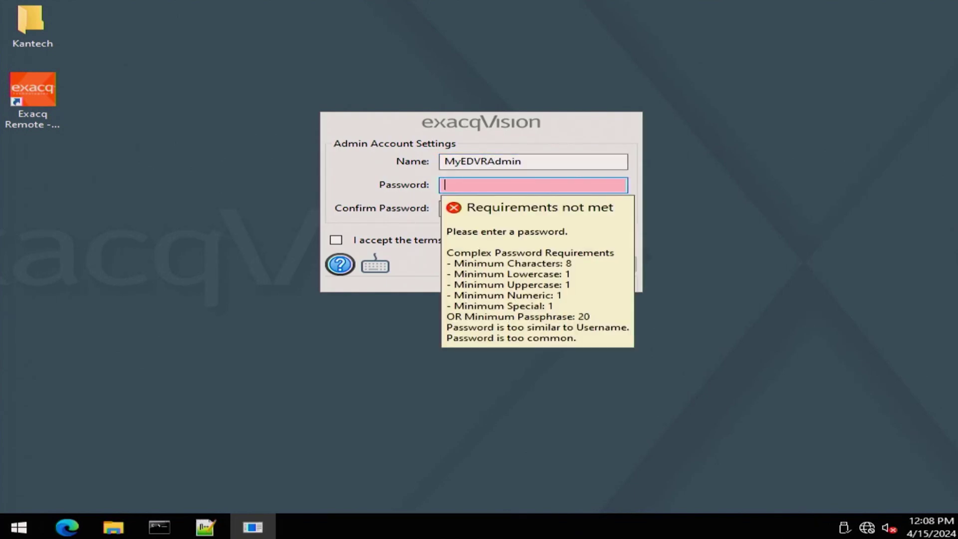
key(Tab)
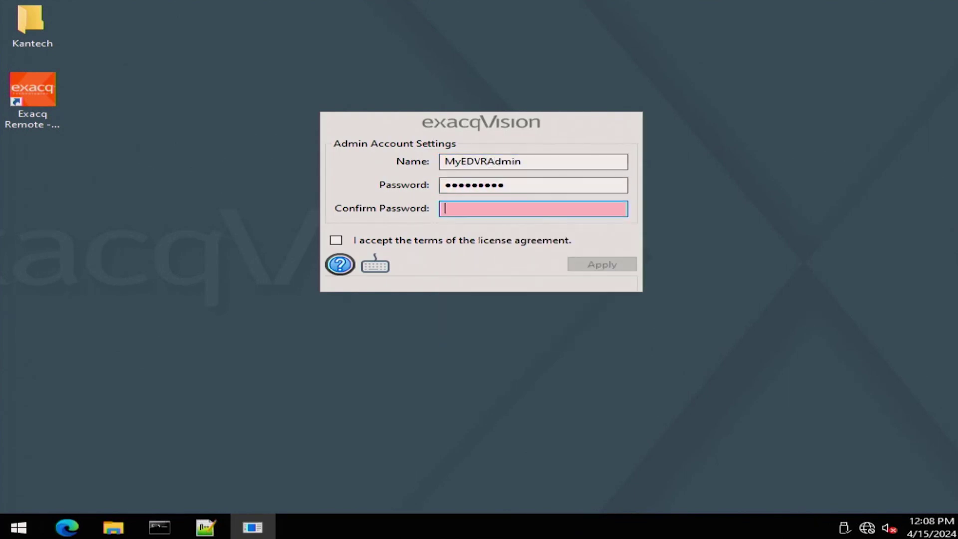
key(Tab)
key(space)
key(Return)
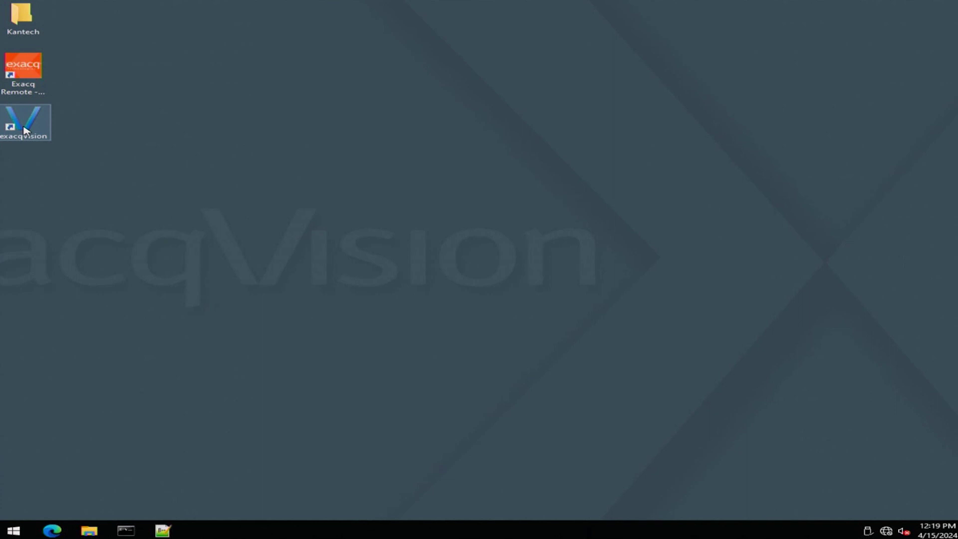
Launch exacqVision Client from the desktop and show the Configuration Systems page.
double_click(24, 127)
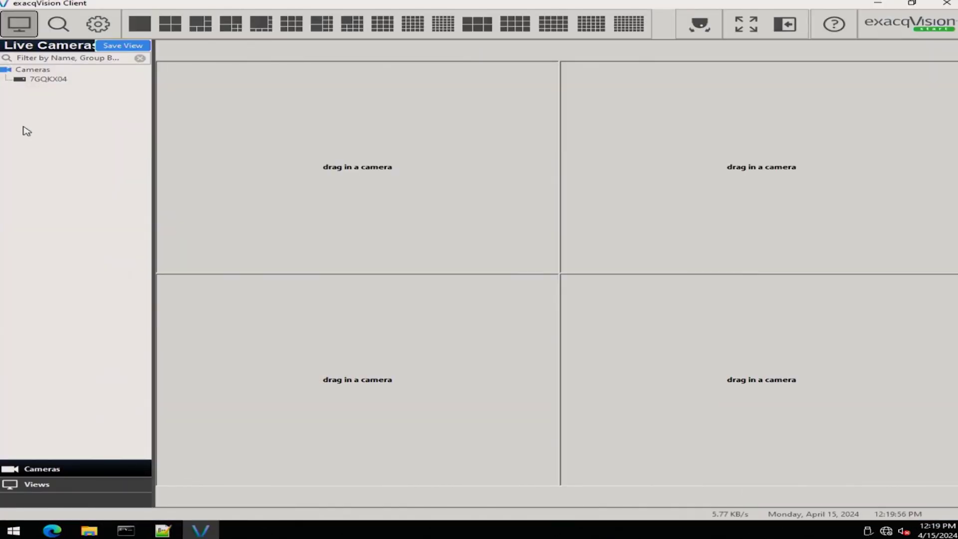
click(94, 30)
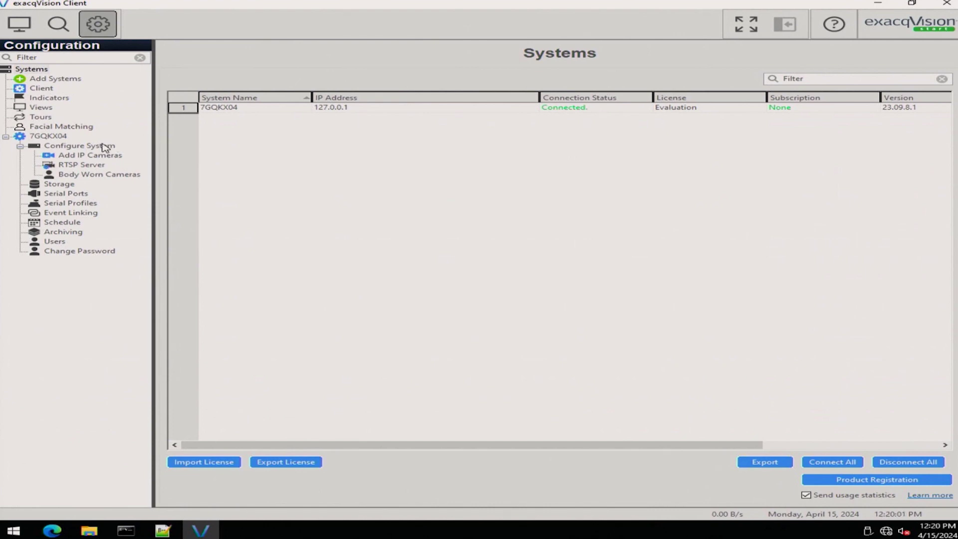
Review the recorder's network settings and license import options, then go to Add IP Cameras.
click(86, 144)
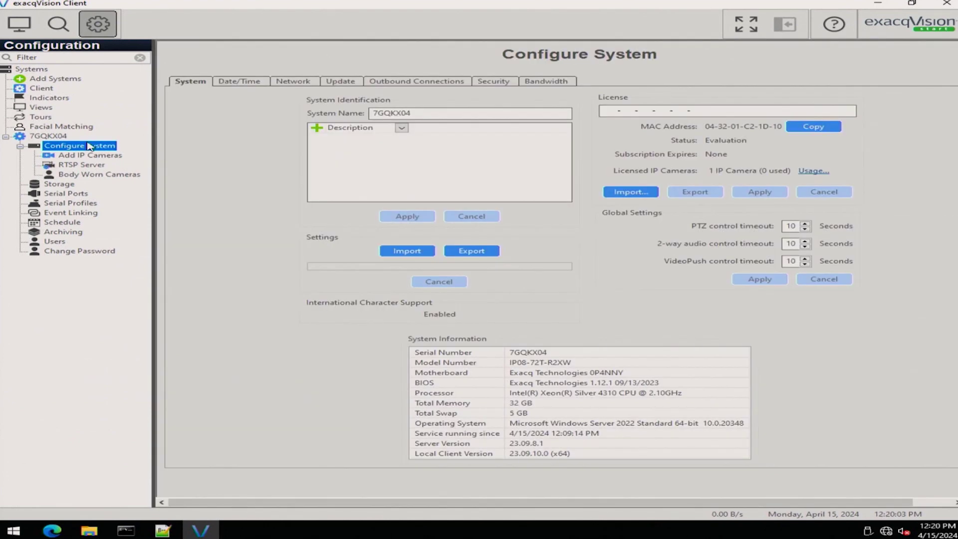
click(295, 81)
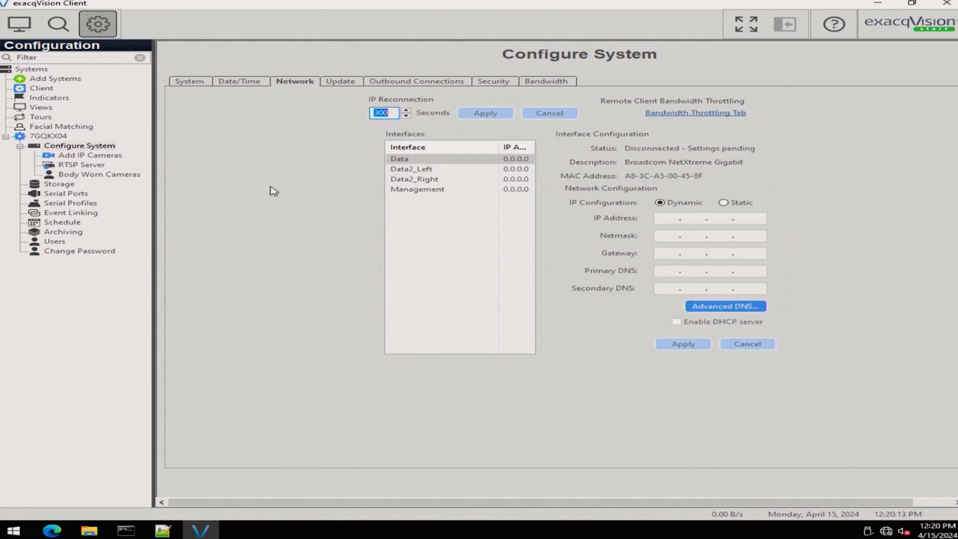
click(186, 83)
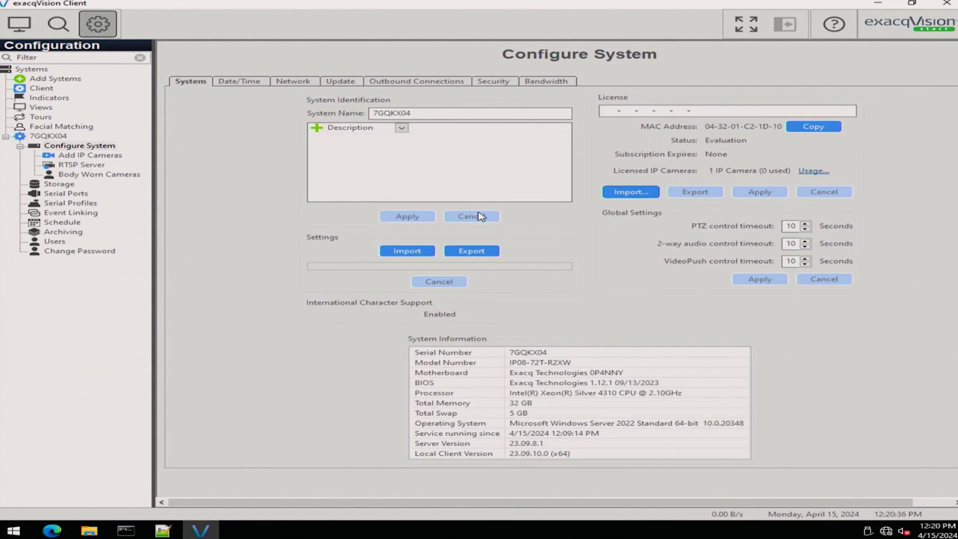
click(610, 193)
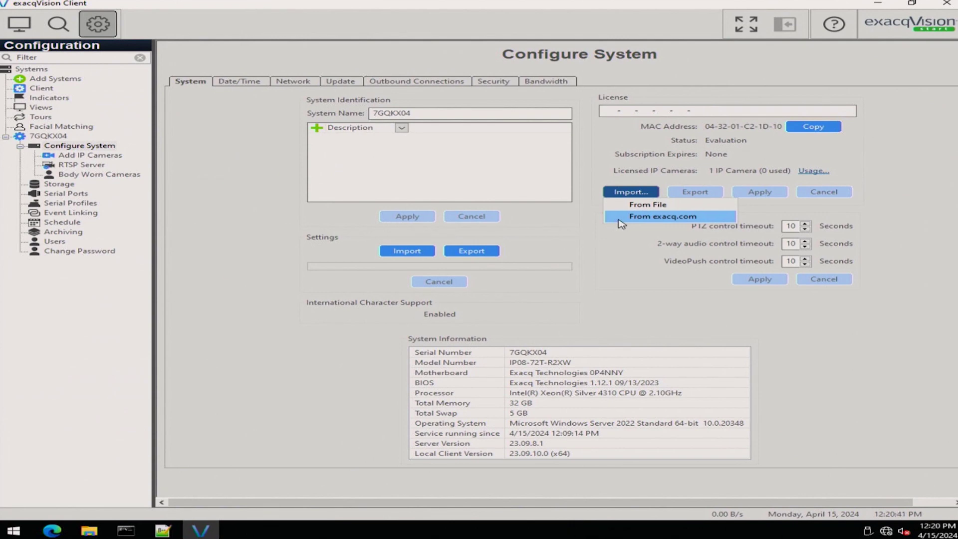
click(621, 264)
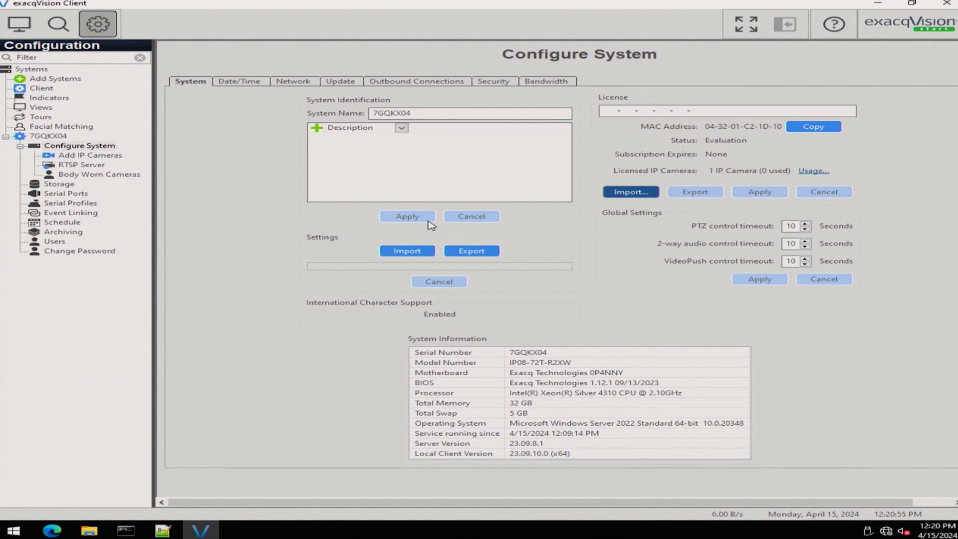
click(107, 158)
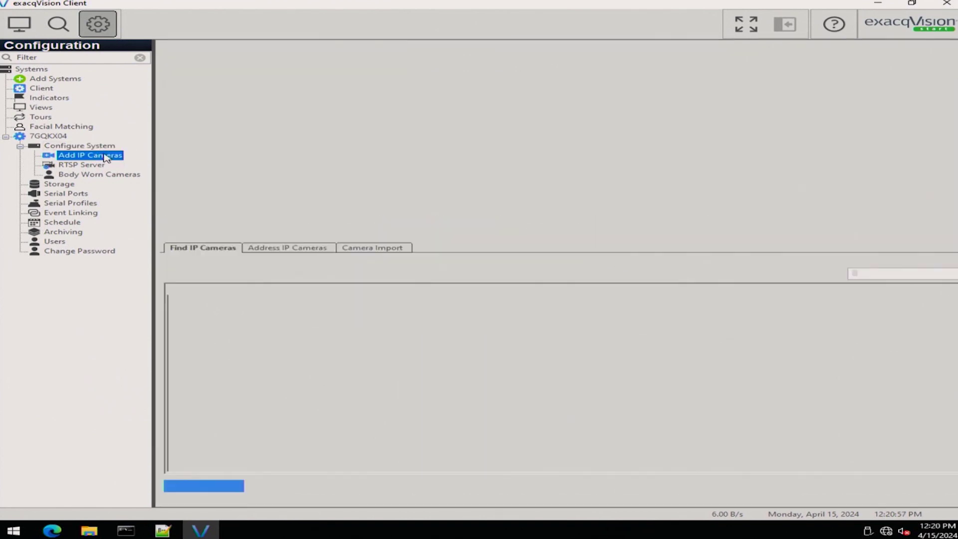